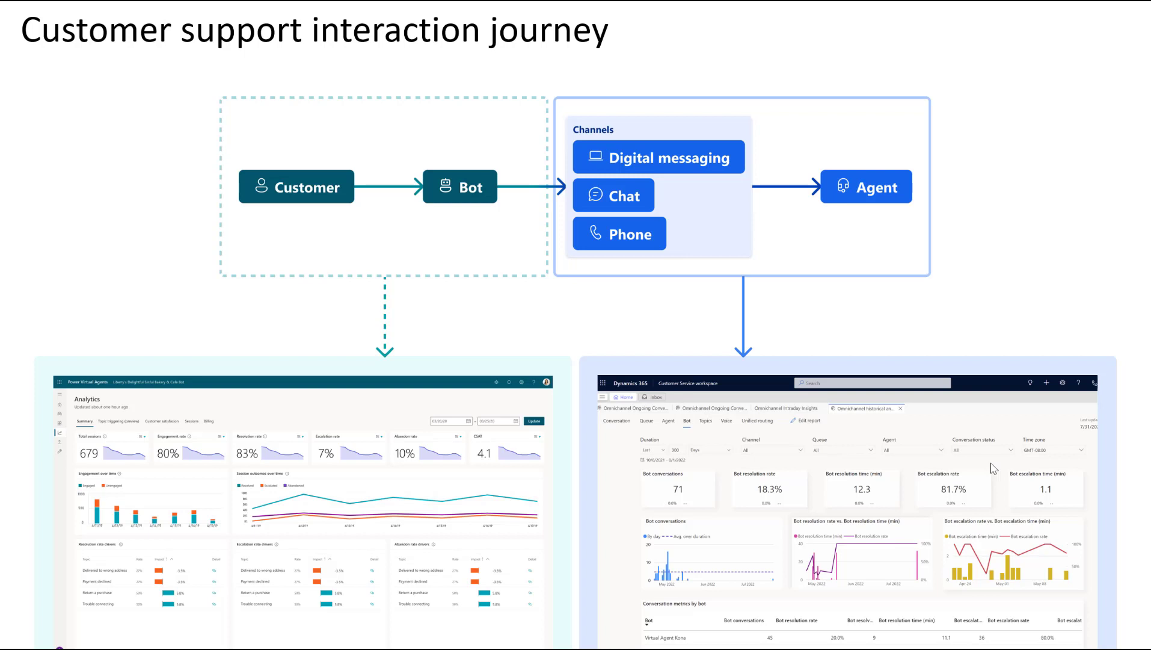
- Advance the slideshow to the 'Integrated analytics across PVA and Omnichannel' slide
click(1050, 510)
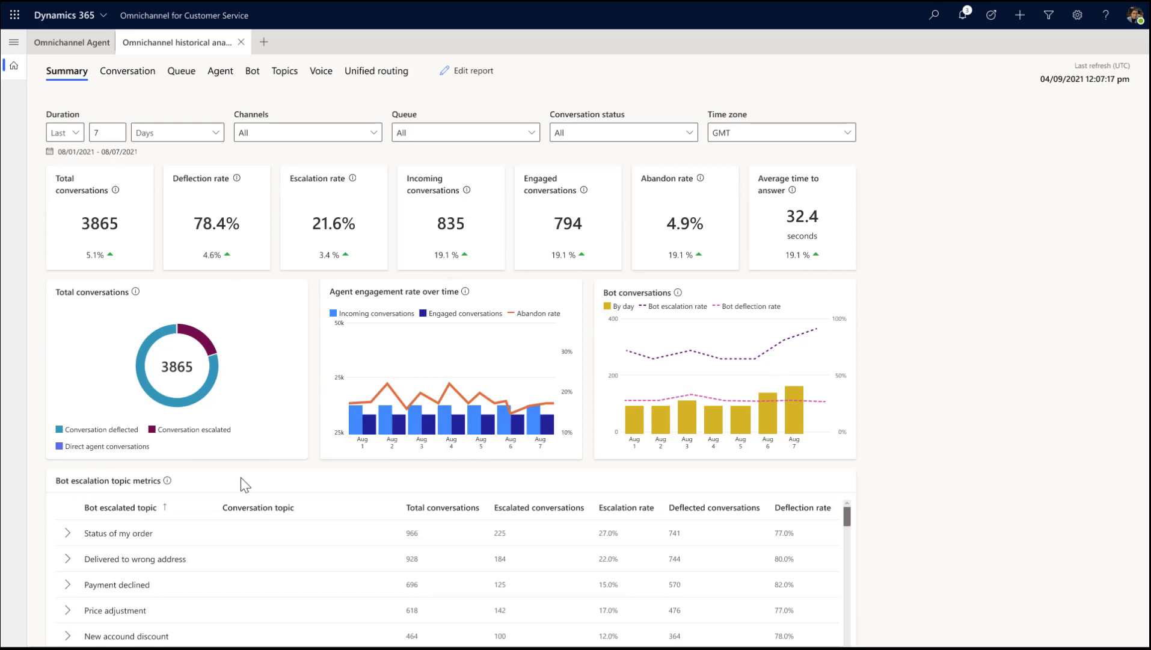
- Expand the 'Status of my order' row in the Bot escalation topic metrics table
click(67, 534)
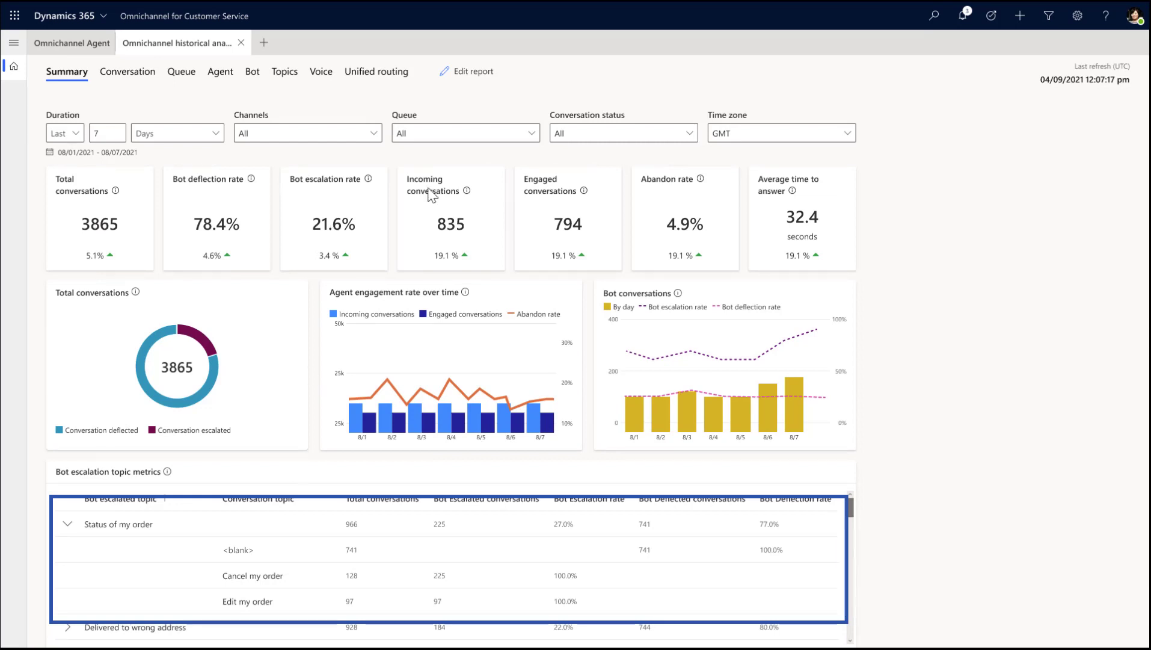
- Open Bot A's detailed view, then the detailed view of its 'Status of my order' topic
click(254, 79)
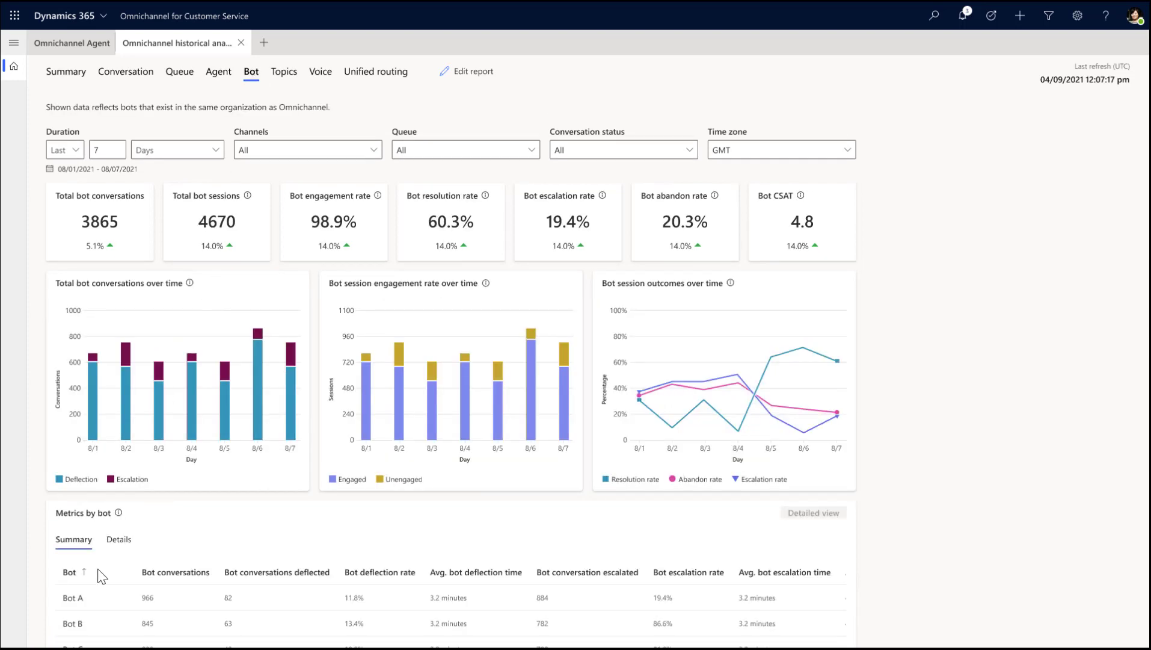
click(95, 591)
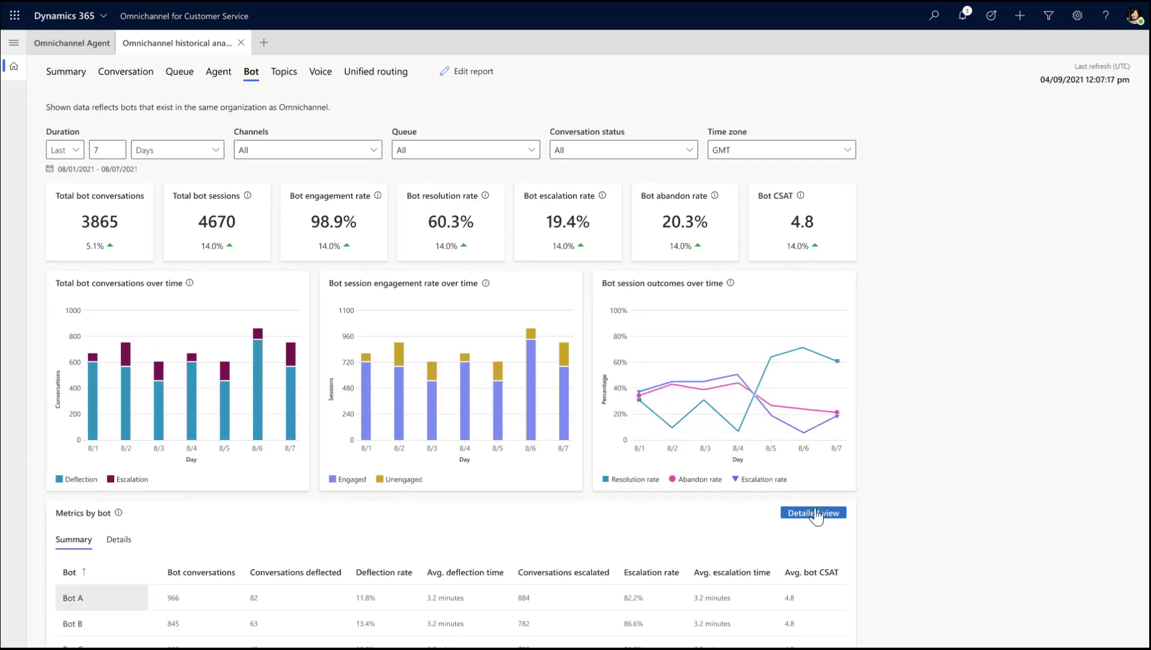
click(814, 512)
click(117, 575)
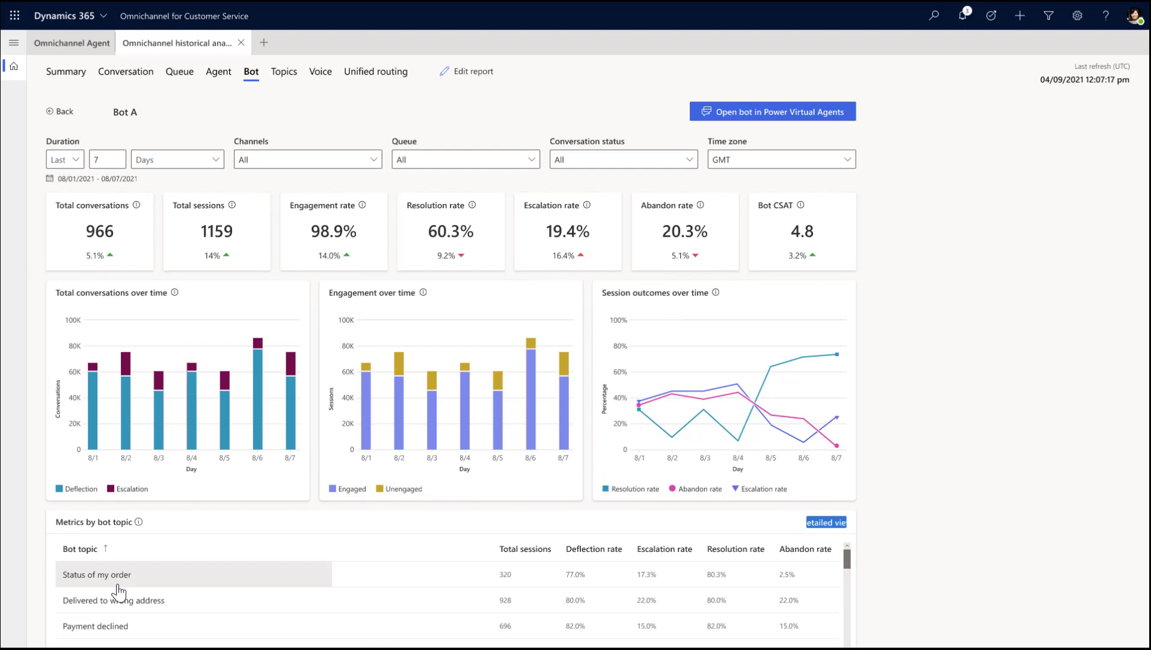
click(819, 522)
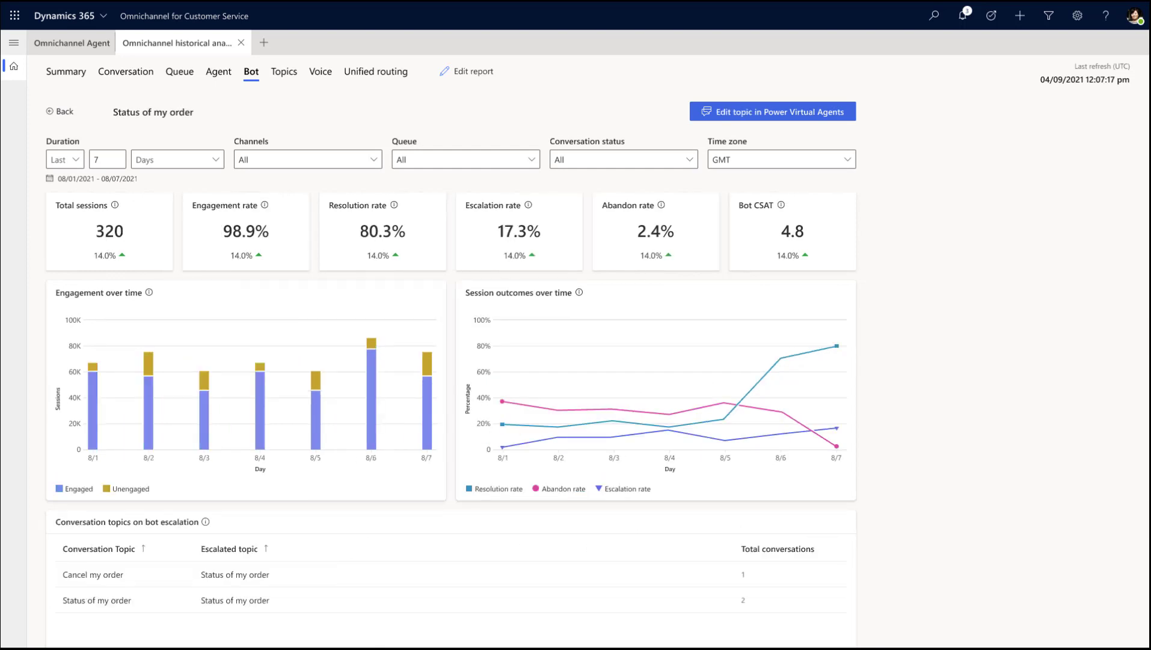
scroll(805, 450, down, 4)
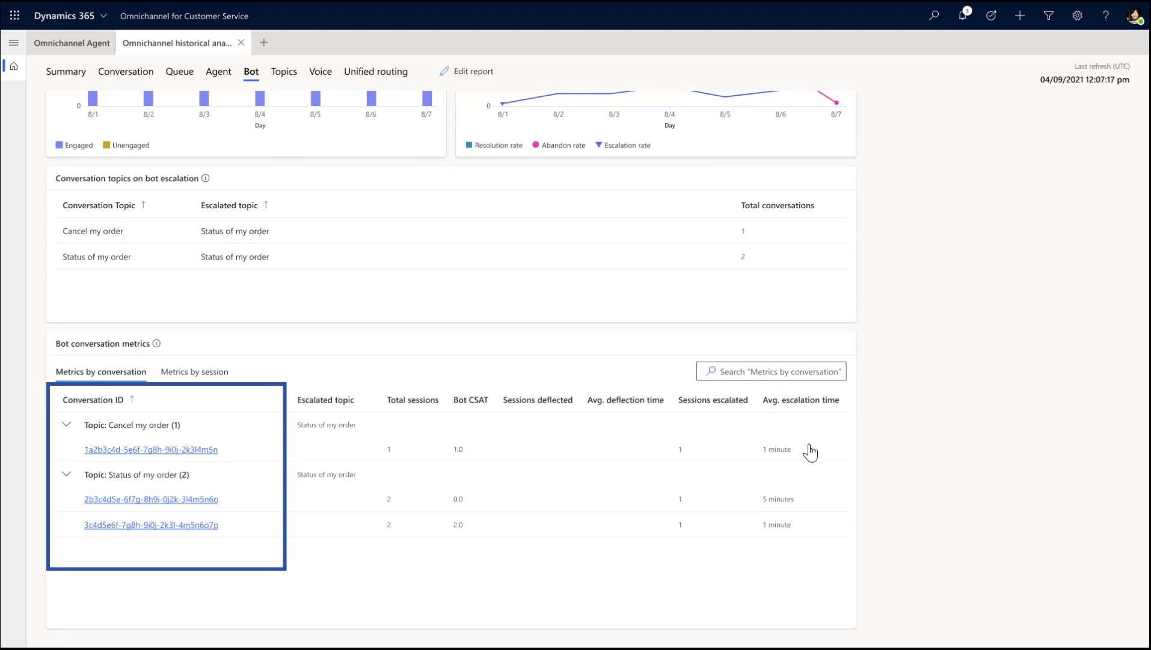
click(147, 449)
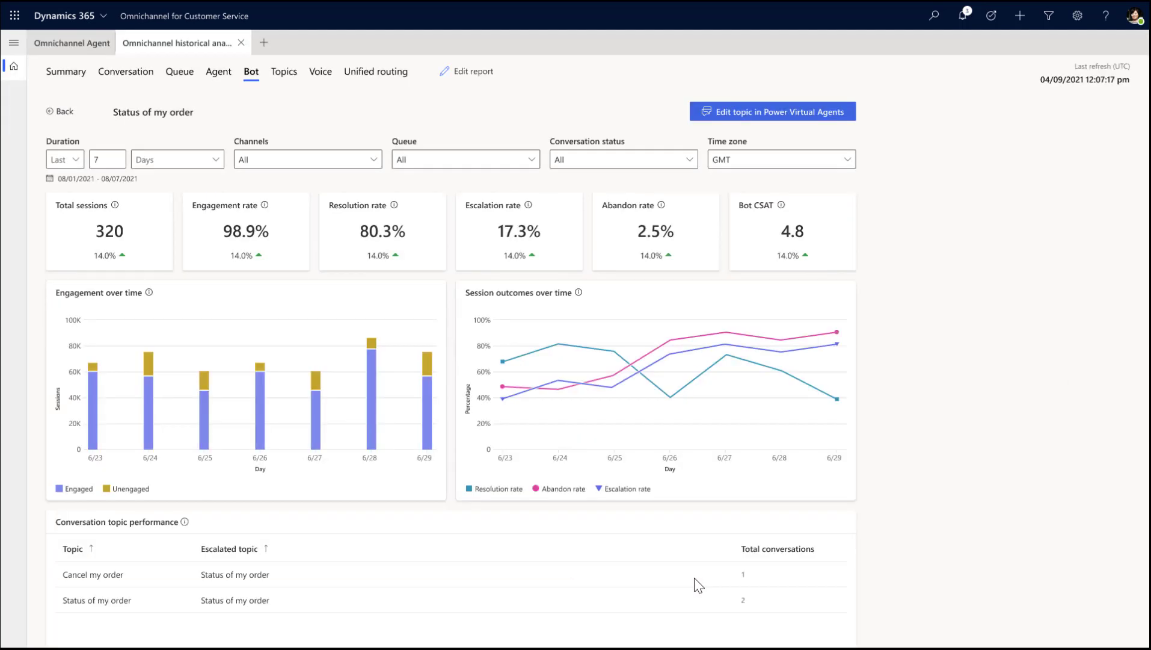
- Edit the 'Status of my order' topic in Power Virtual Agents from the analytics page
click(780, 116)
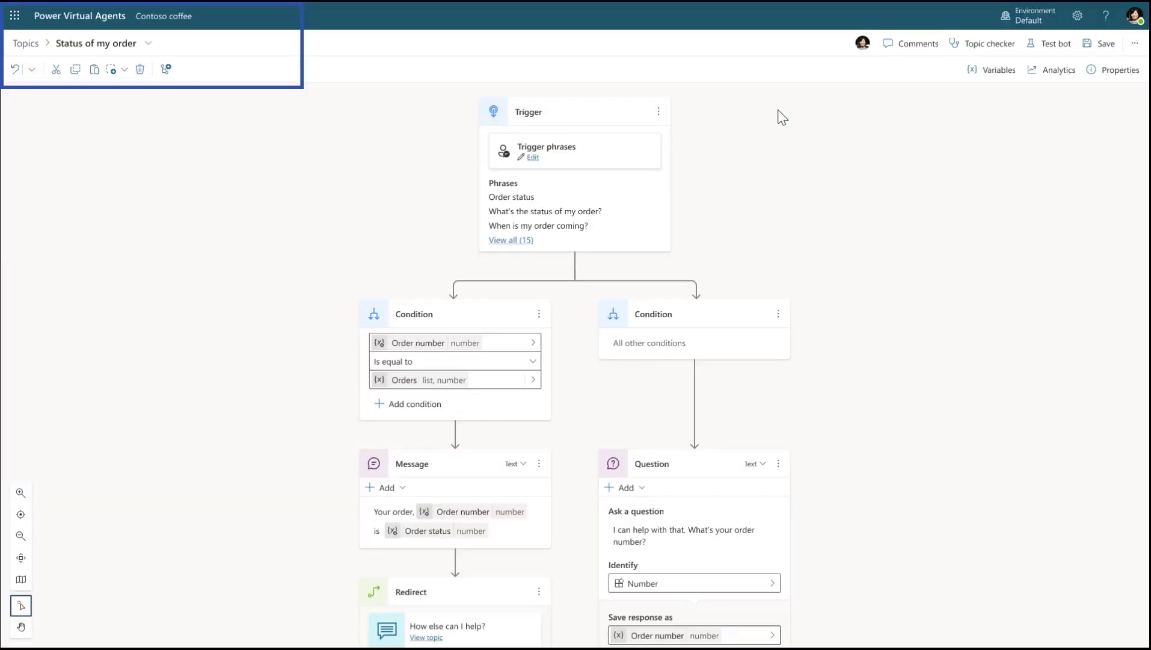